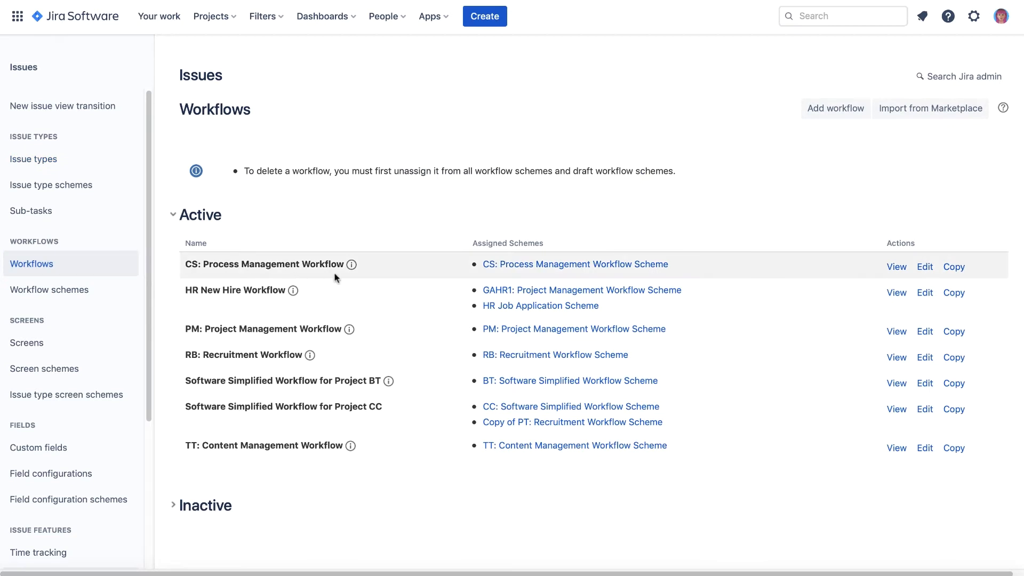
Step: Edit the HR New Hire Workflow in diagram view and open the validators of its Offer to Rejected transition
click(922, 293)
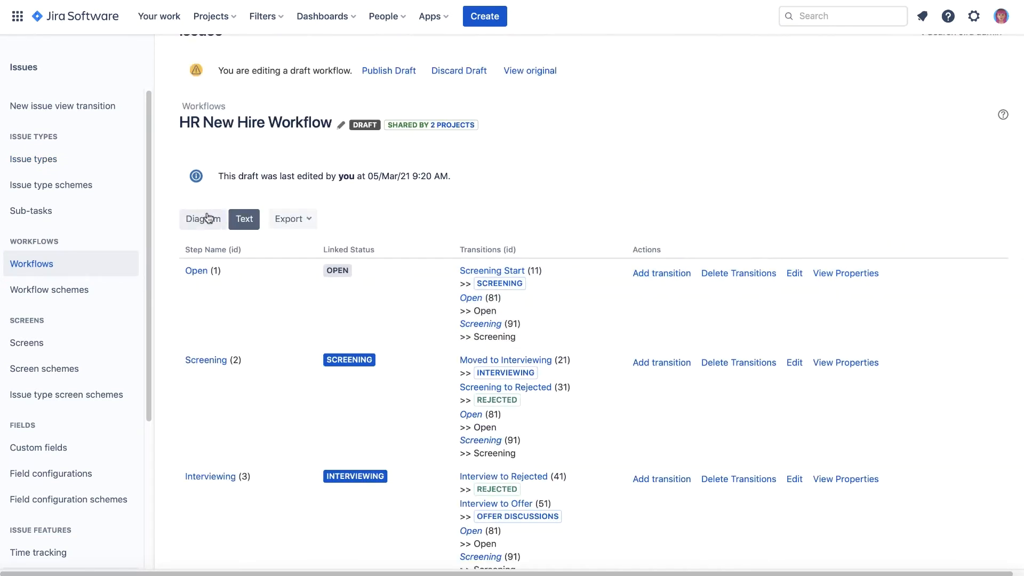
click(207, 218)
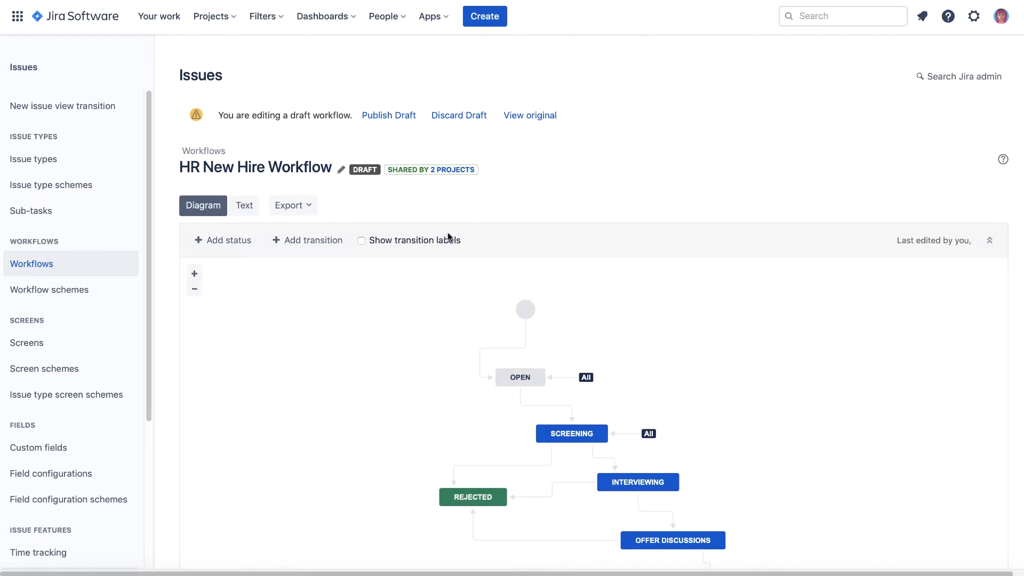
scroll(502, 242, down, 1)
scroll(500, 243, down, 1)
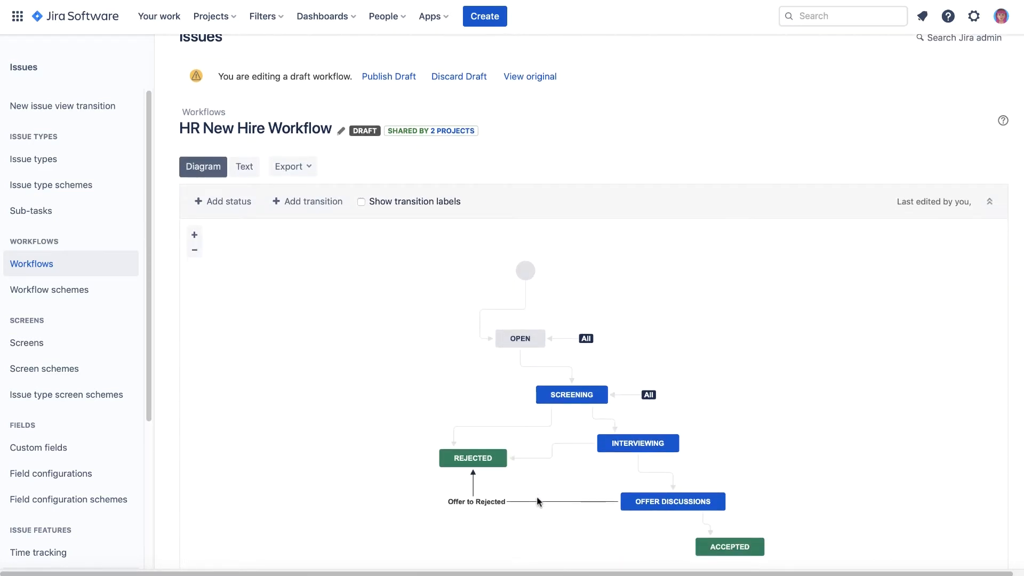
click(537, 519)
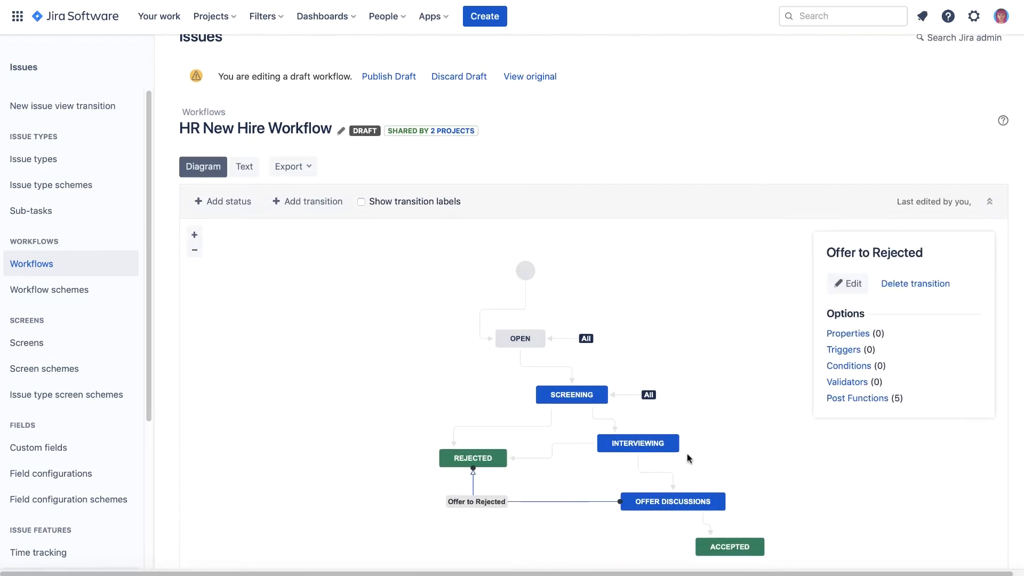
click(836, 381)
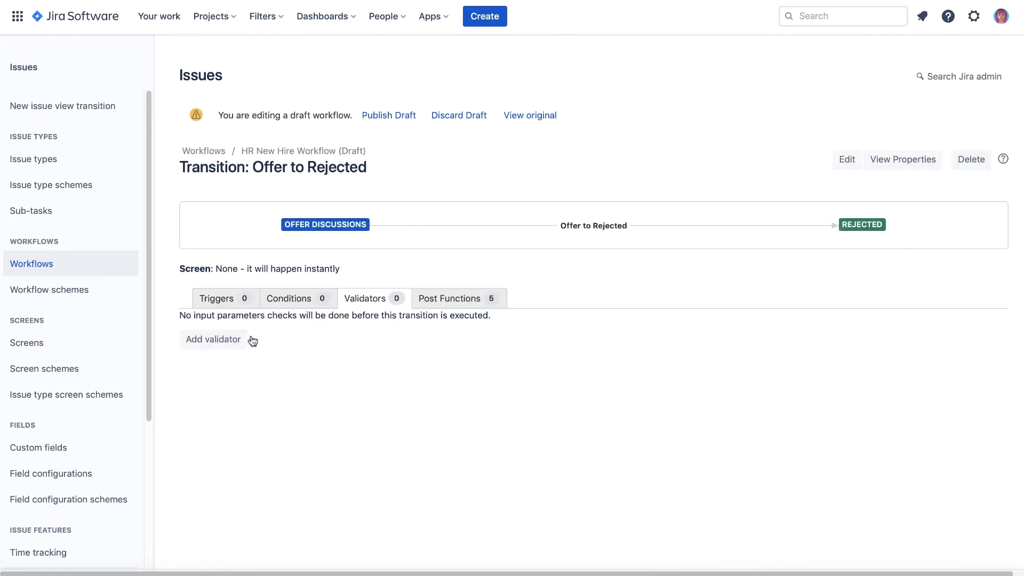
Step: Start a new validator of type ScriptRunner Script for the Offer to Rejected transition
click(230, 338)
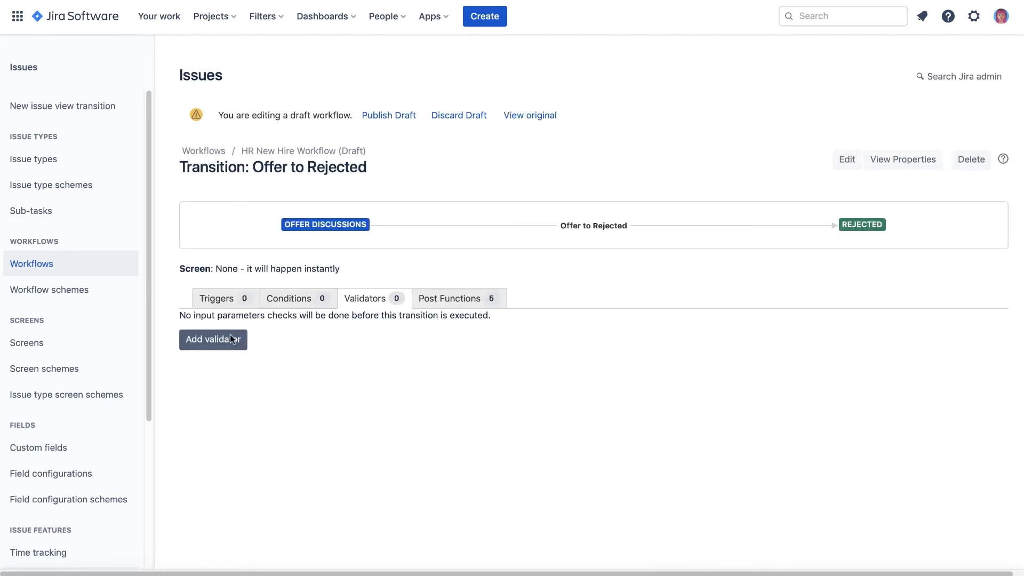
click(232, 350)
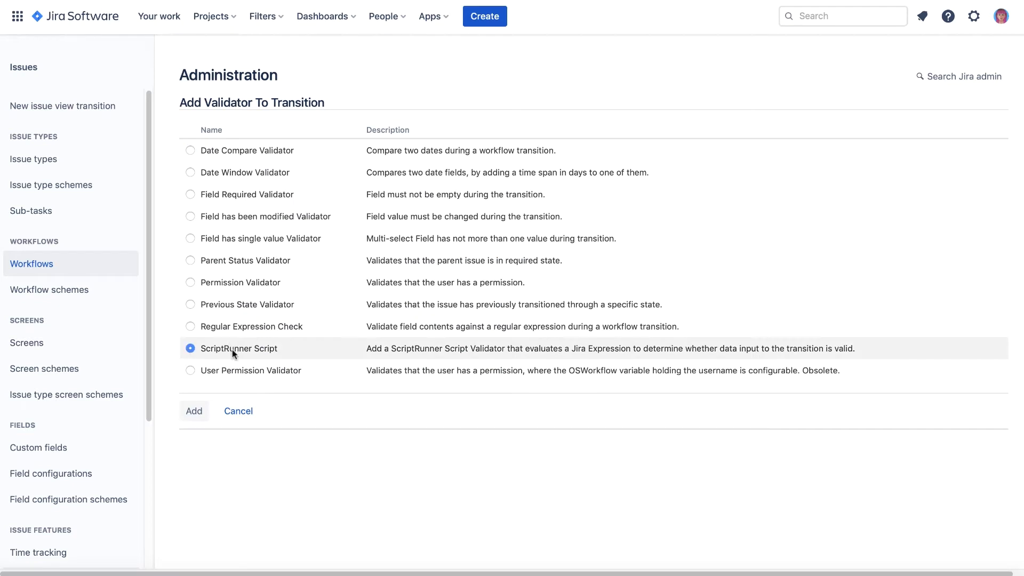
click(200, 405)
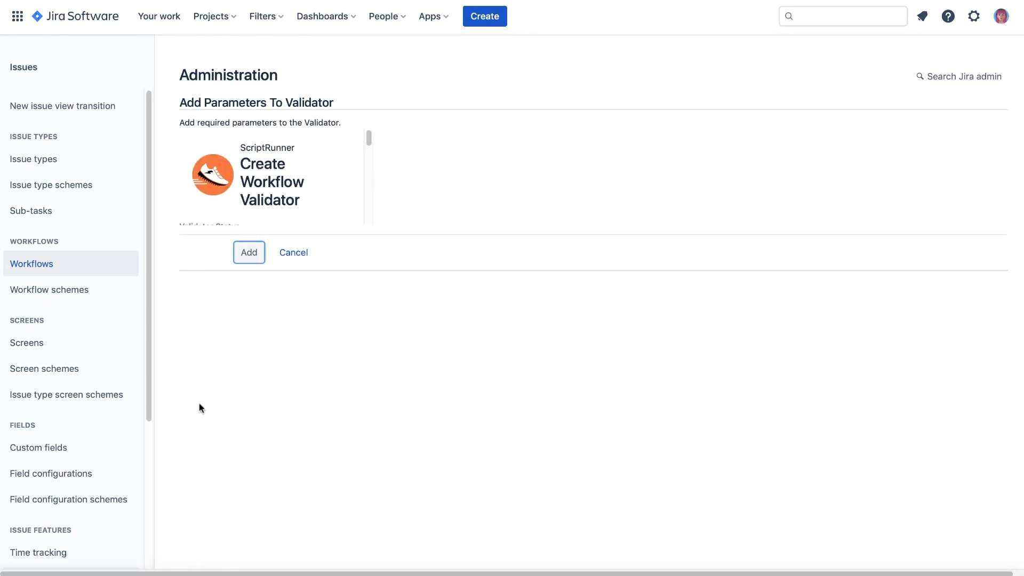
Step: Name the validator "Require Description Length" and enter the Jira expression issue.description.plainText.length >100 as its script
click(221, 288)
text(Require Description Length)
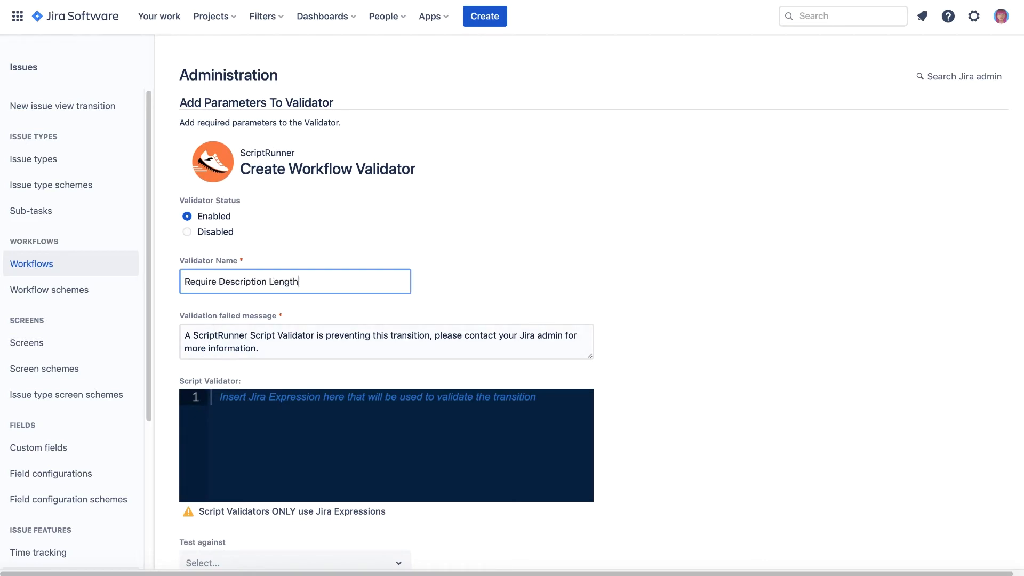
click(307, 421)
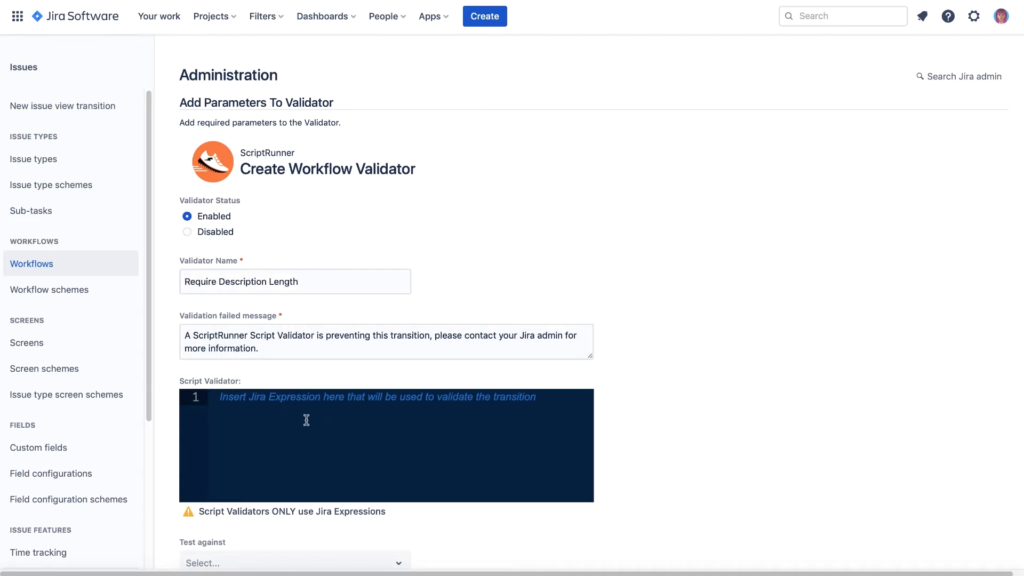
text(issue.description.plainText.length >100)
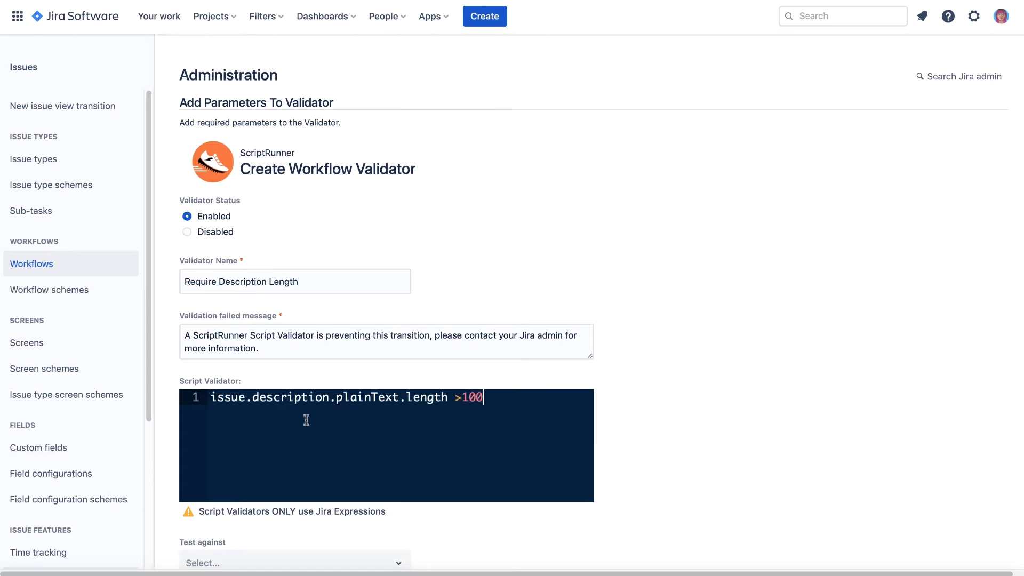
Step: Test the validator script against issue GAHR1-2 and add the validator to the transition
scroll(307, 424, down, 2)
click(304, 461)
text(GAHR1-2)
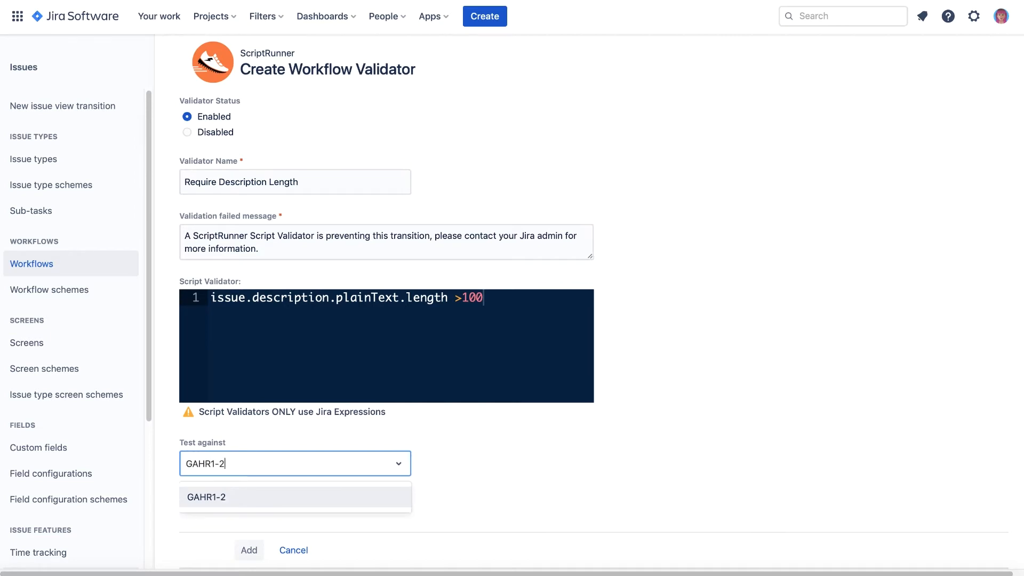
click(301, 499)
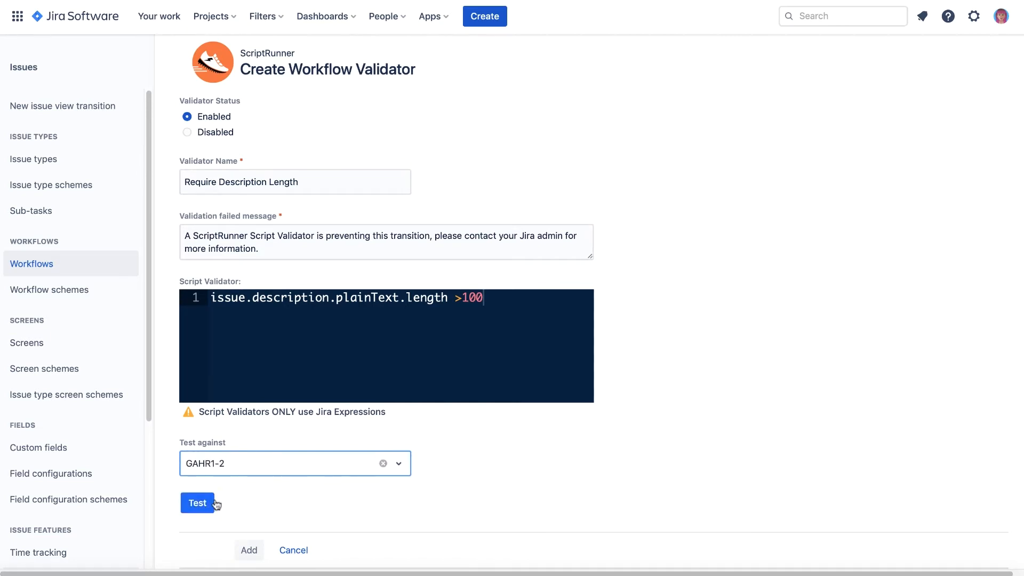
click(197, 503)
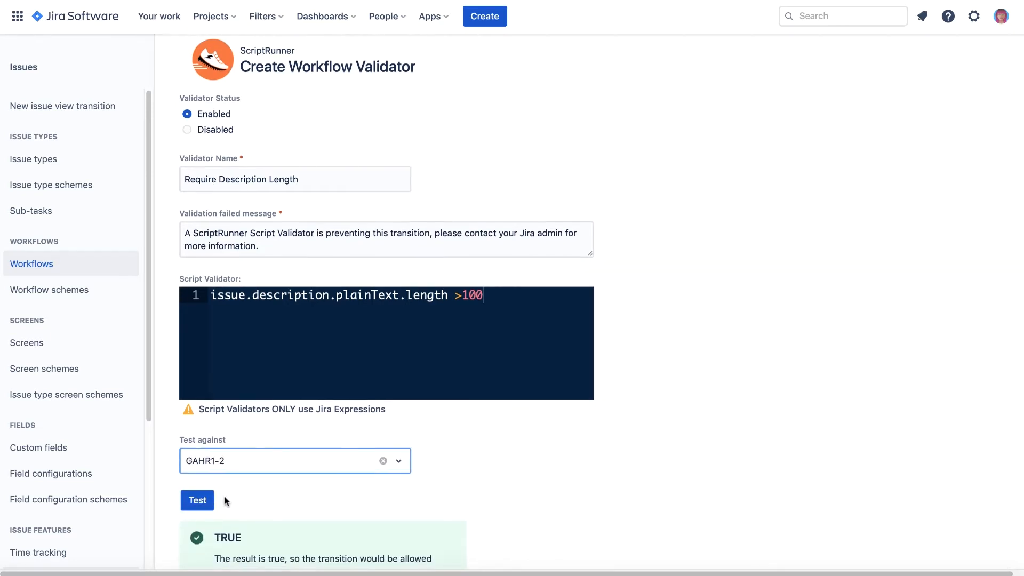
scroll(223, 499, down, 2)
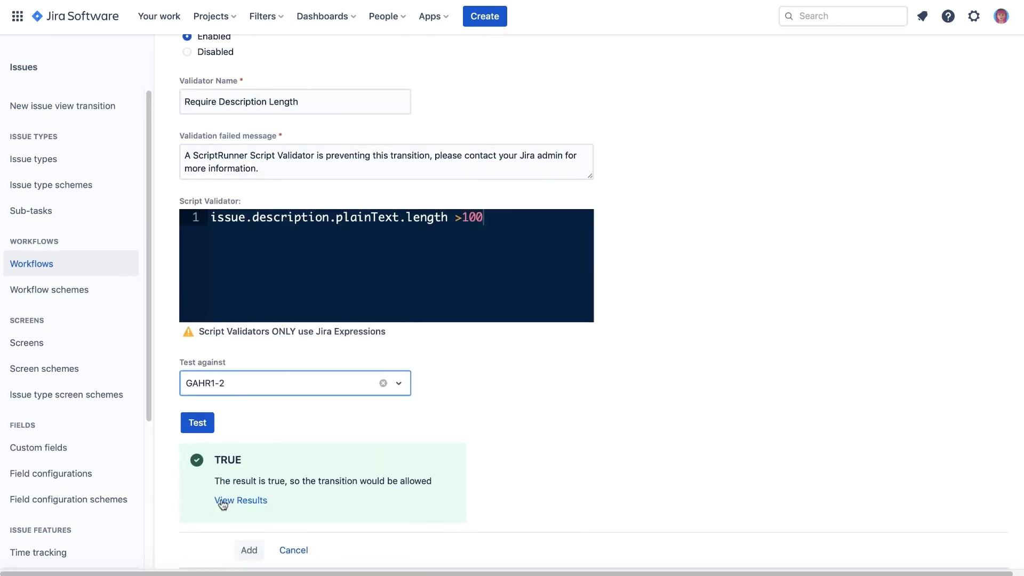
click(238, 550)
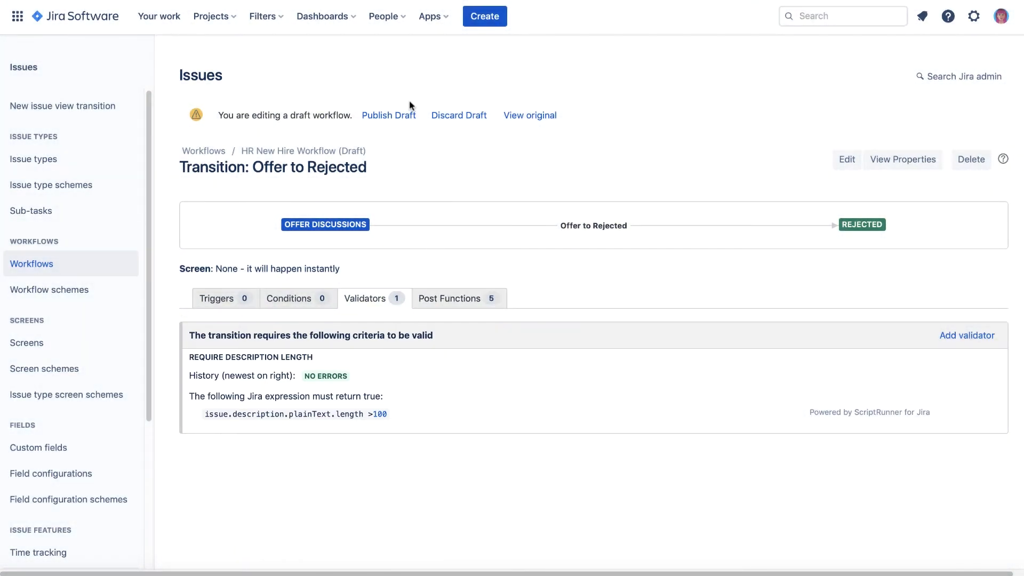
Step: Publish the draft HR New Hire Workflow containing the new validator, without saving a backup copy
click(402, 115)
click(527, 304)
click(589, 399)
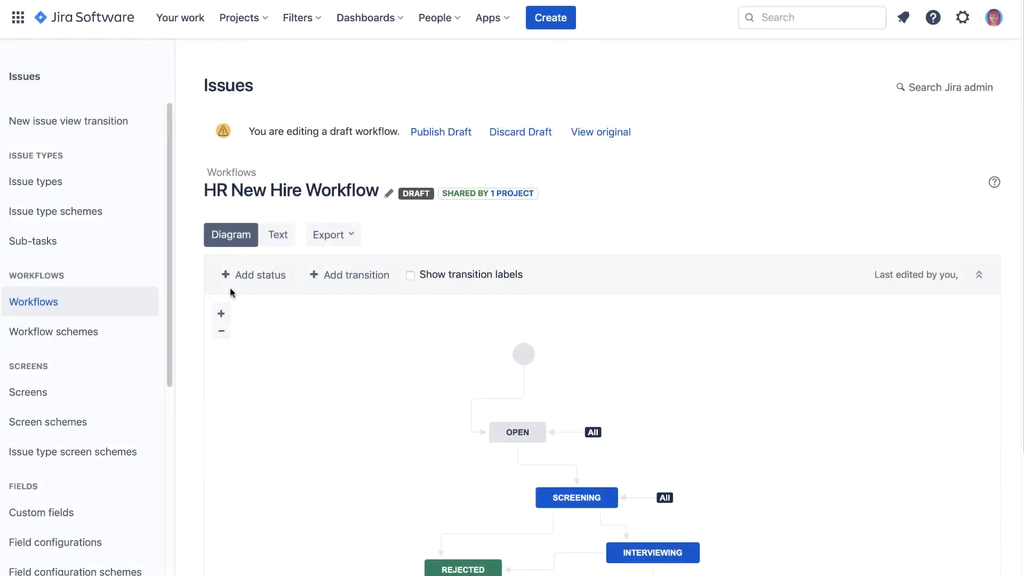
Step: Start a new condition of type ScriptRunner Script on the Screening to Rejected transition of the HR New Hire Workflow draft
scroll(231, 293, down, 3)
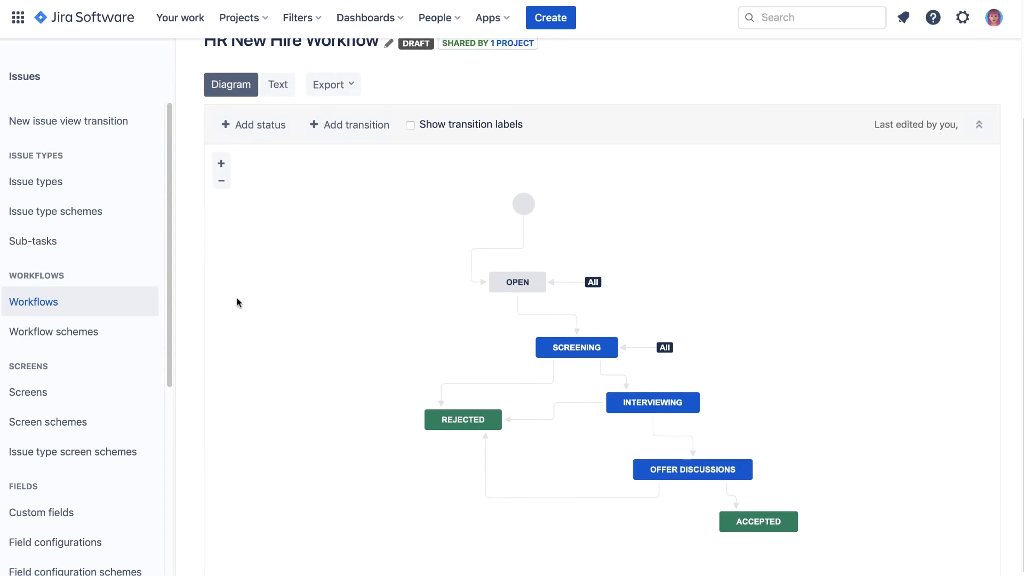
click(533, 383)
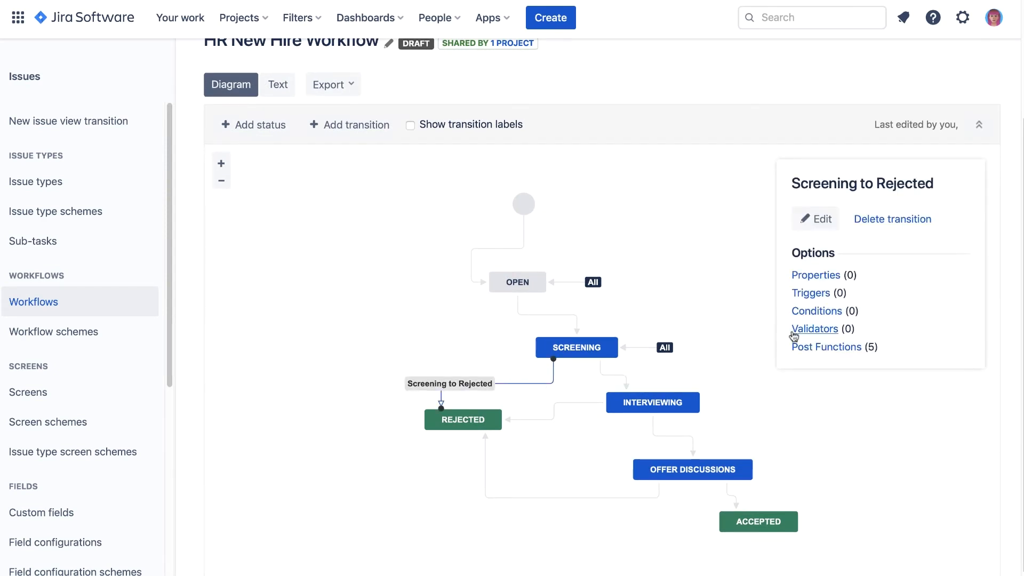
click(815, 312)
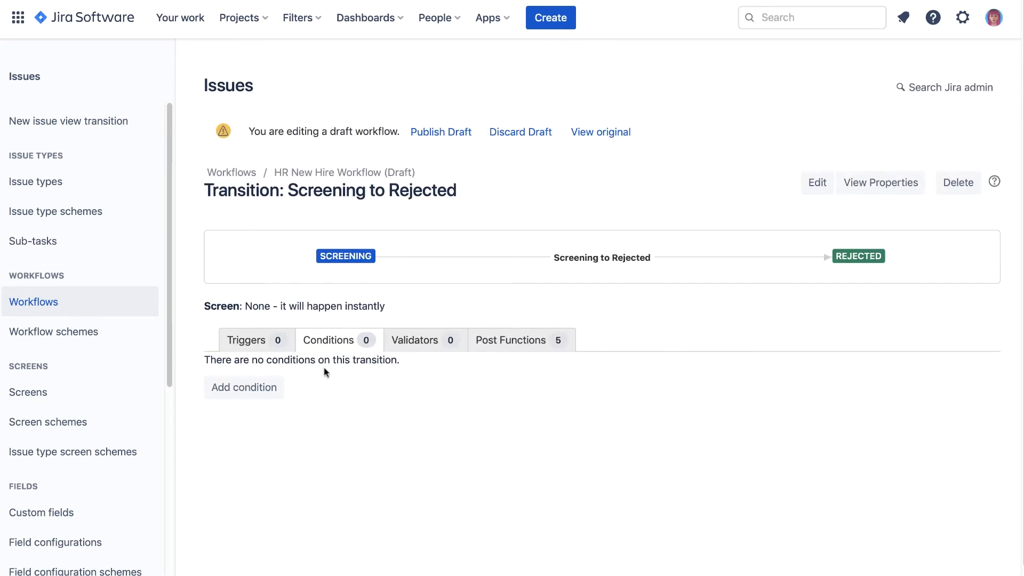
click(259, 385)
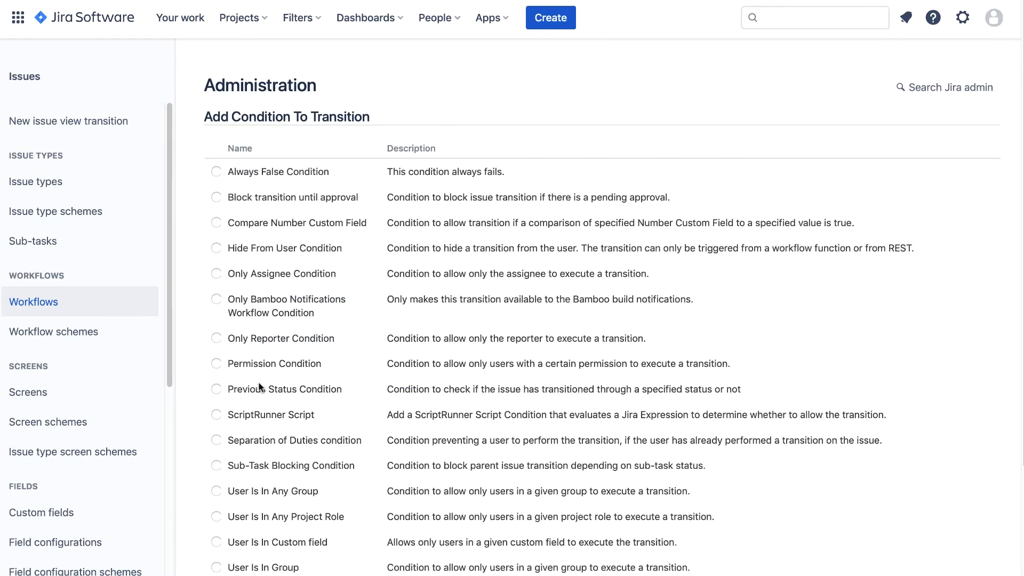
click(259, 409)
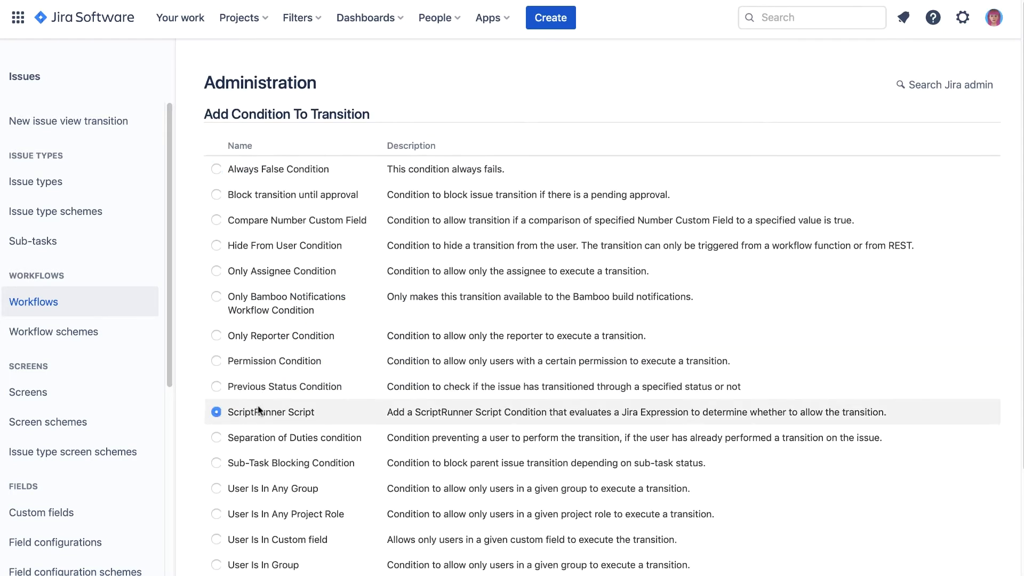
scroll(281, 401, down, 3)
click(221, 557)
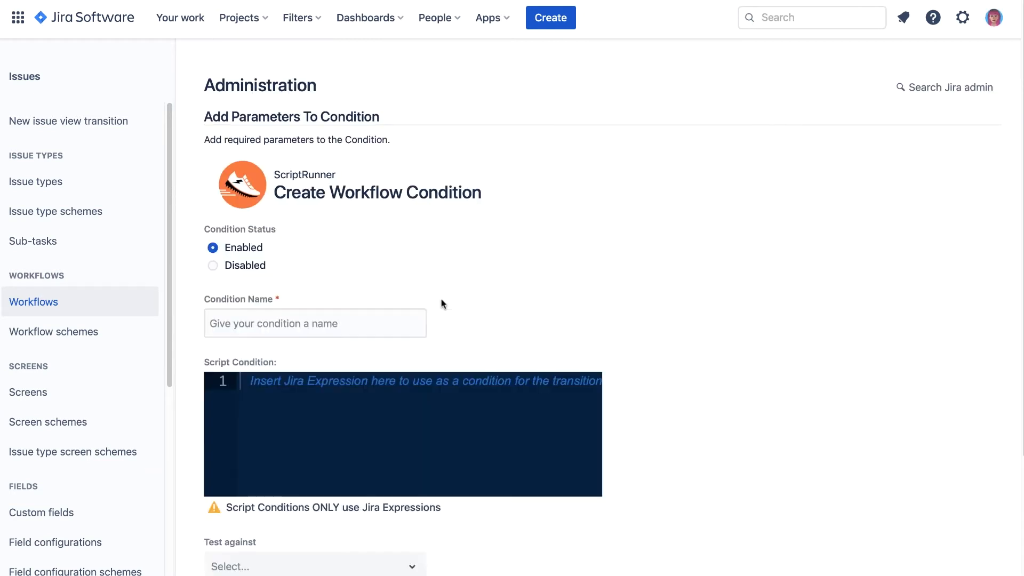
Step: Name the condition "Restrict to Senior Members" and enter the expression user.getProjectRoles(project).map(p => p.name).includes("Senior Members") as its script
text(Restrict to Senior Members)
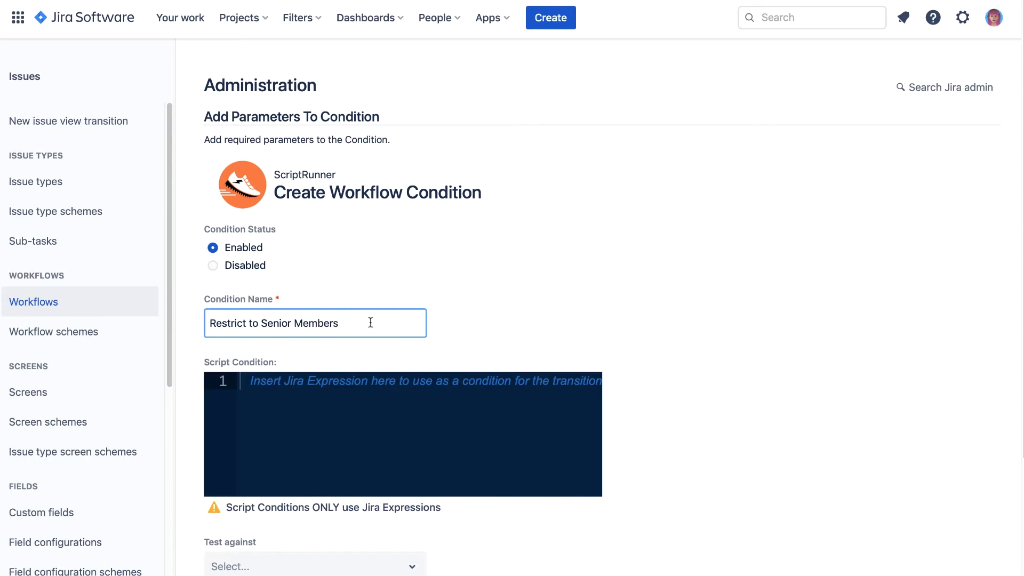
click(357, 382)
key(ctrl+v)
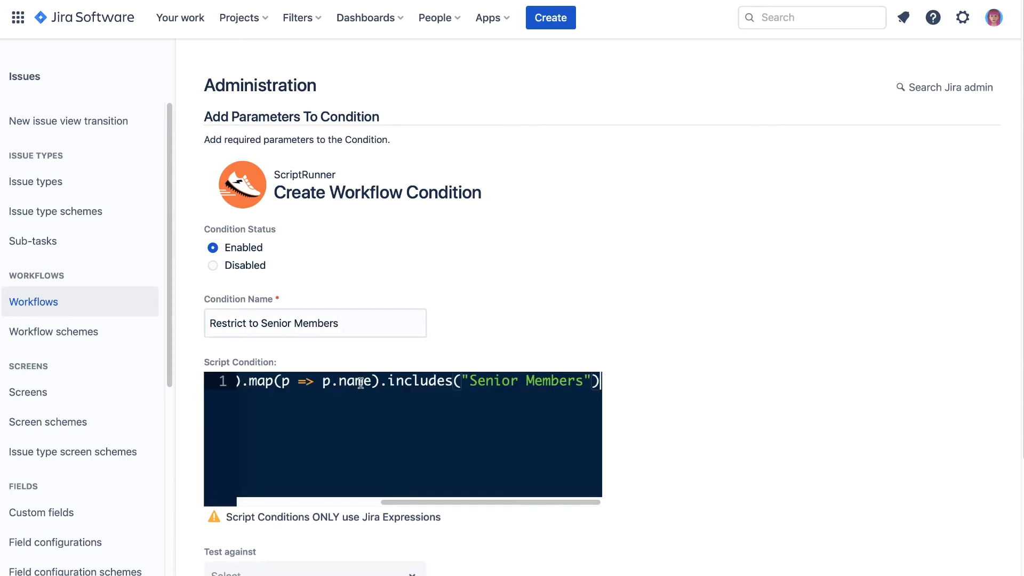
Step: Test the condition script against issue GAHR-1 and add the condition to the Screening to Rejected transition
scroll(707, 451, down, 5)
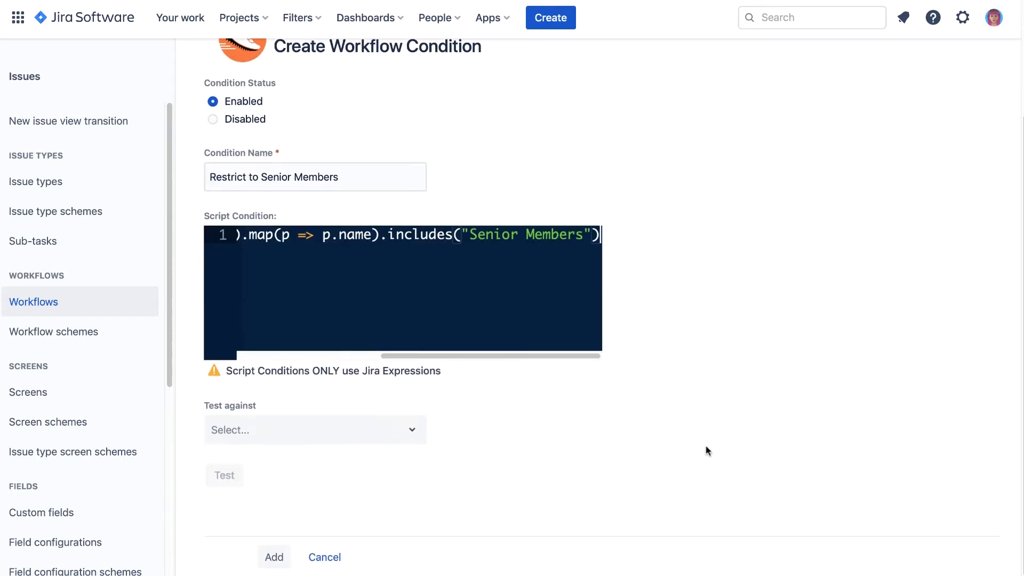
click(418, 435)
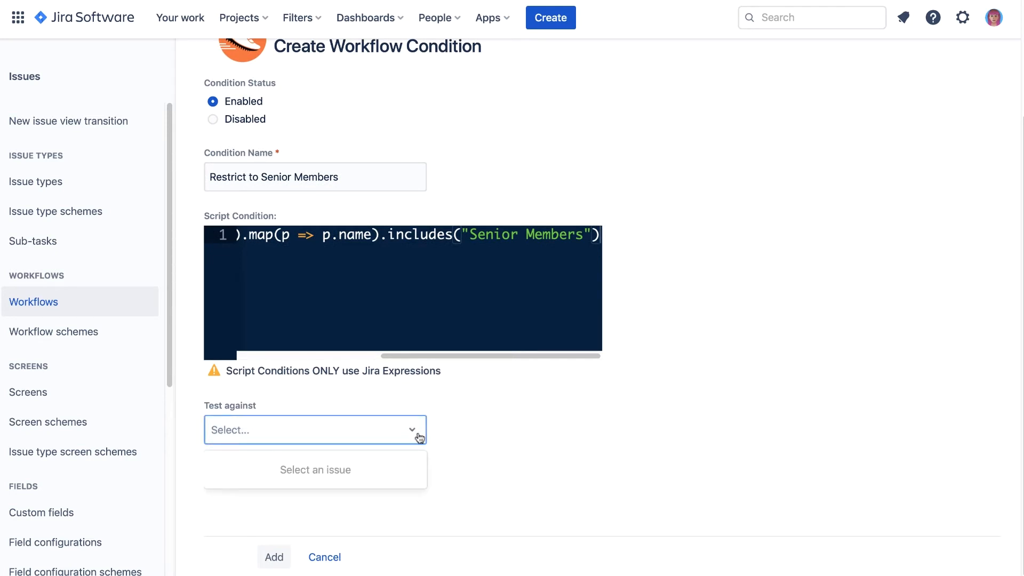
text(GAHR)
click(376, 469)
click(237, 482)
scroll(506, 457, down, 1)
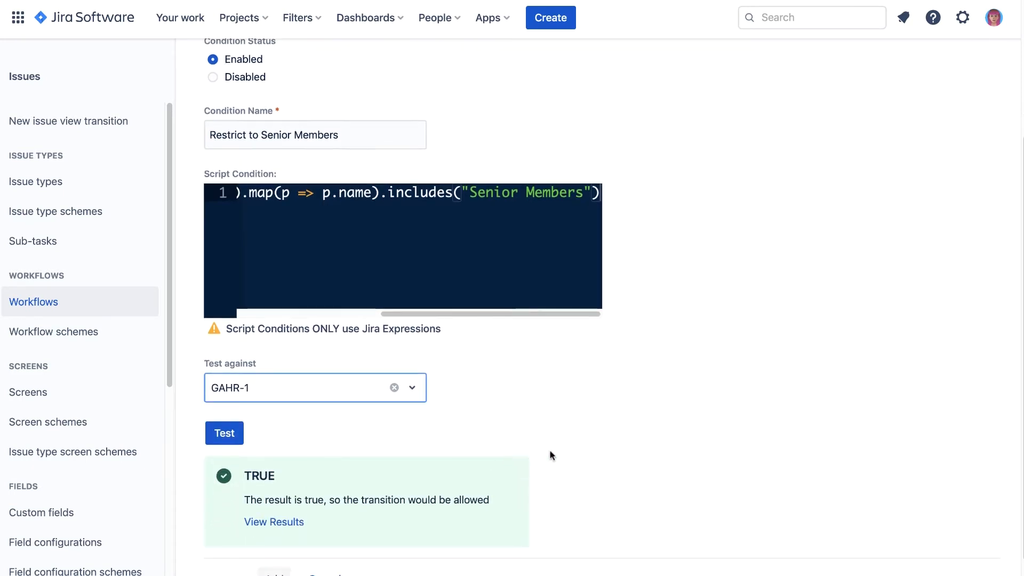
scroll(560, 454, down, 1)
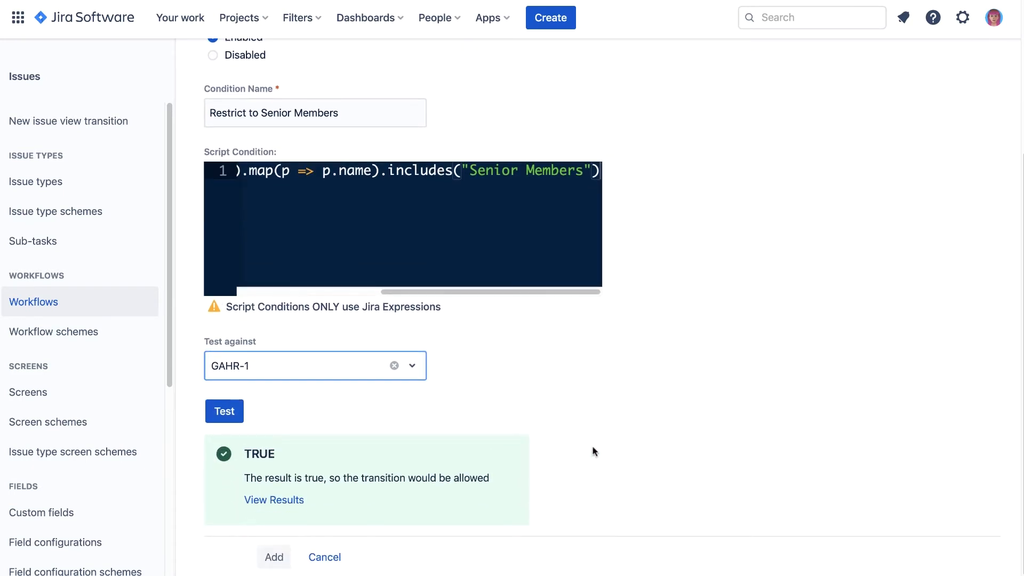
click(276, 556)
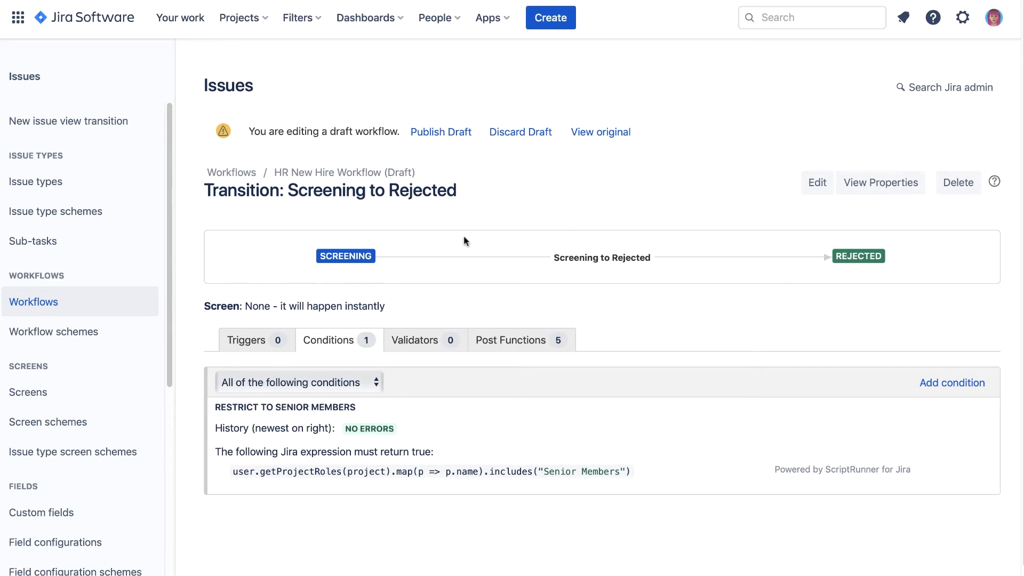
Step: Publish the draft workflow containing the Senior Members condition, choosing No for the backup copy
click(459, 135)
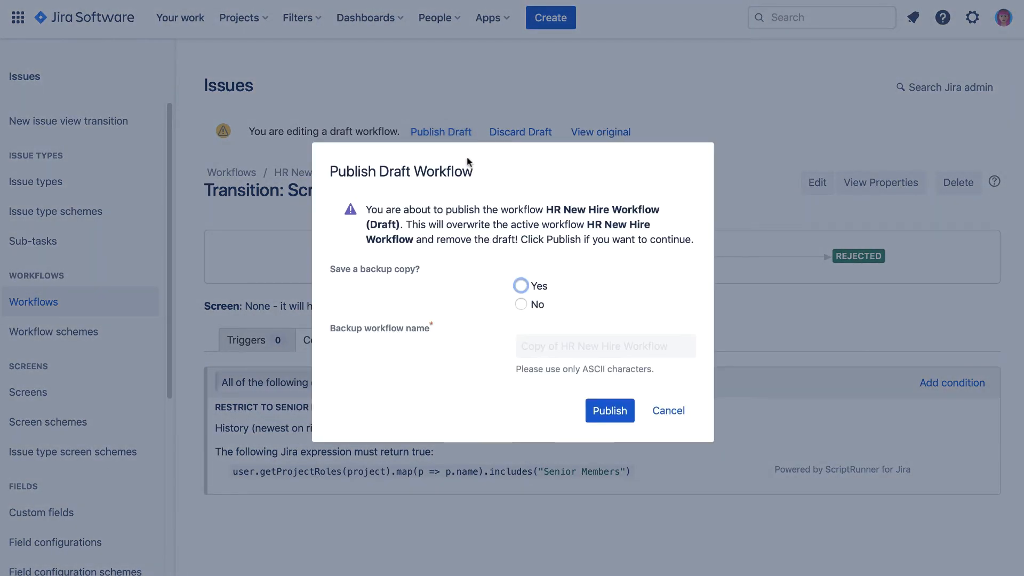
click(521, 305)
click(605, 412)
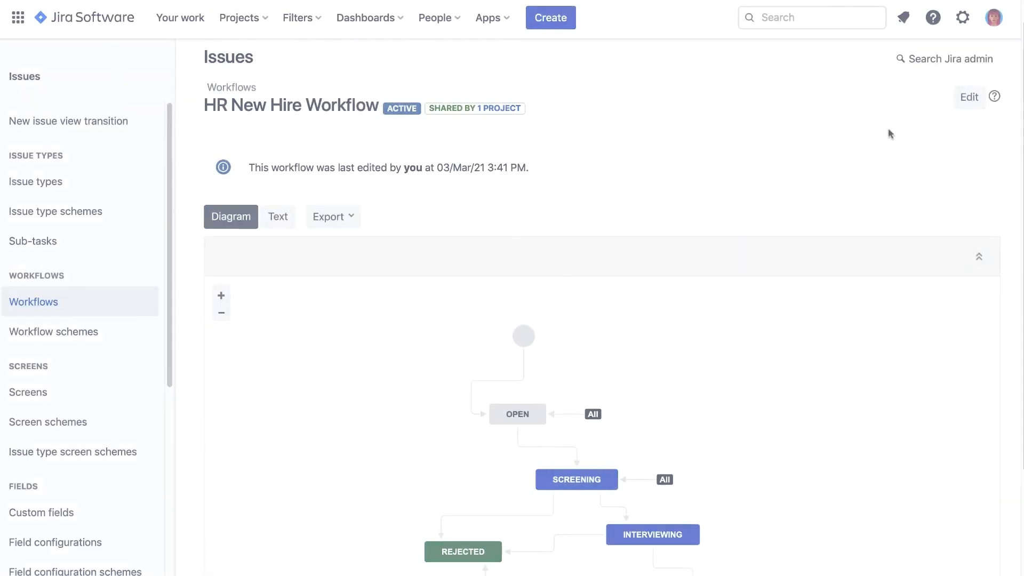
Step: Edit the HR New Hire Workflow as a draft and start a new ScriptRunner Post-Function on the Offer to Accepted transition
click(963, 97)
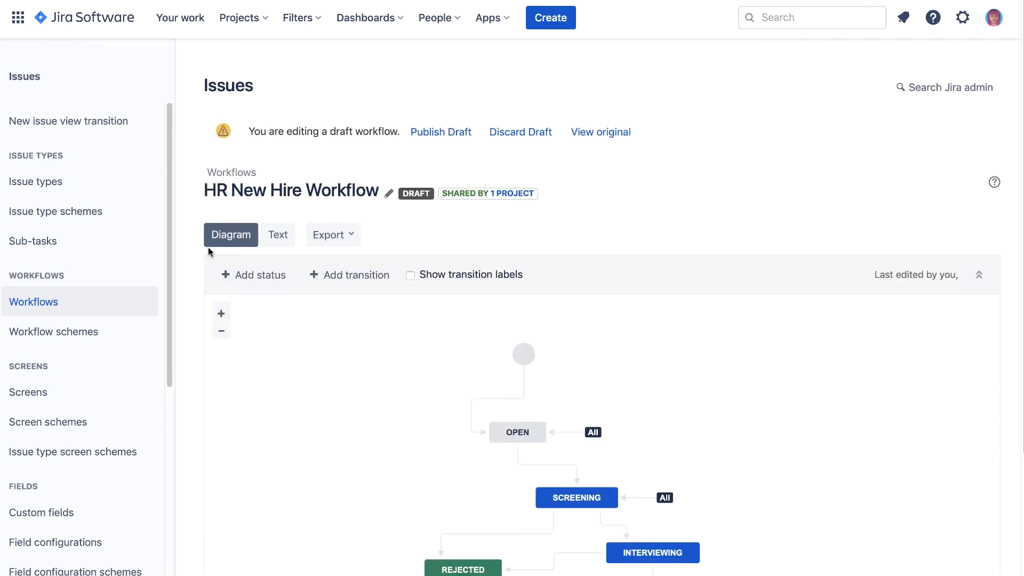
scroll(211, 251, down, 3)
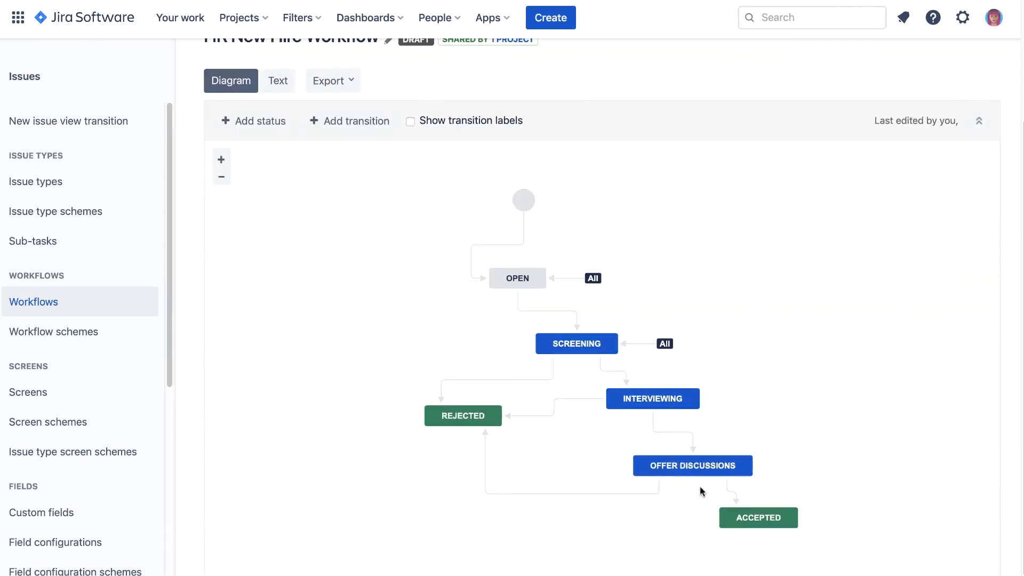
click(734, 493)
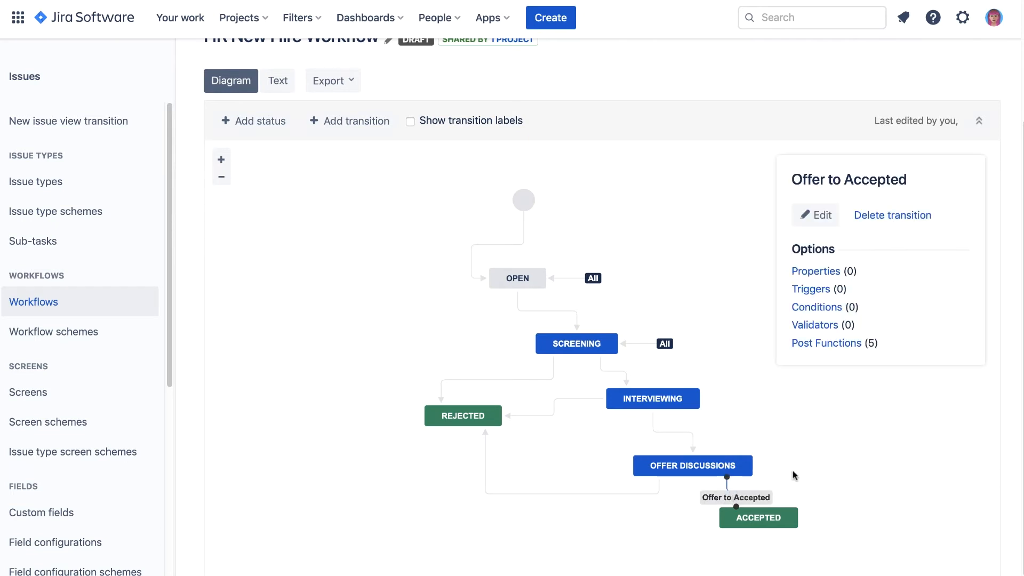
click(827, 343)
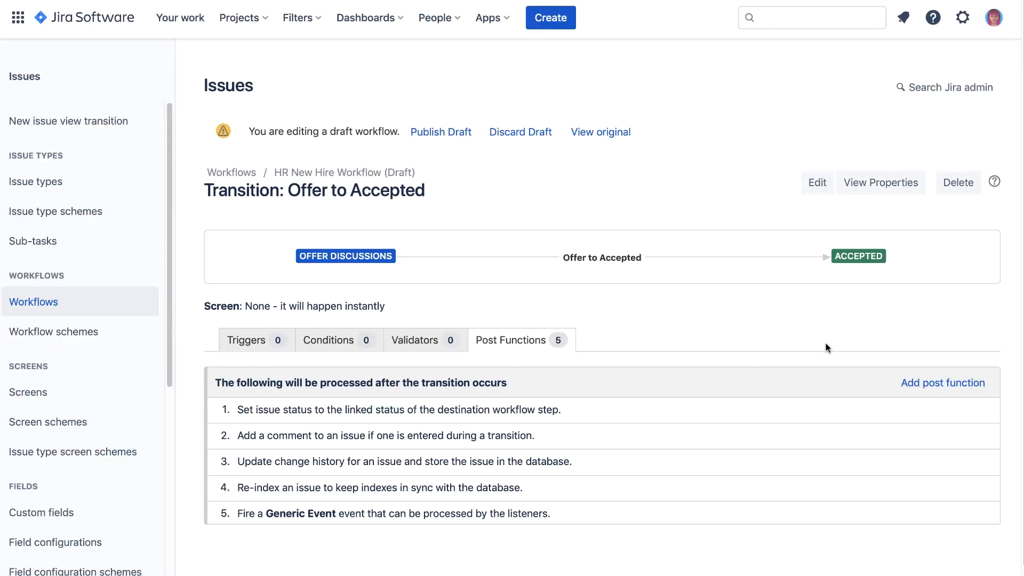
click(906, 384)
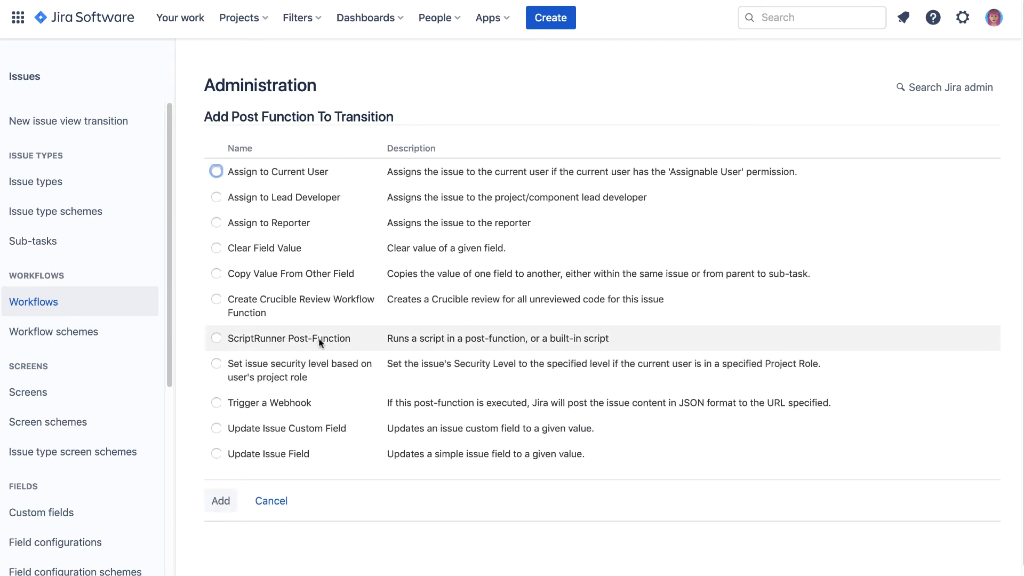
click(305, 342)
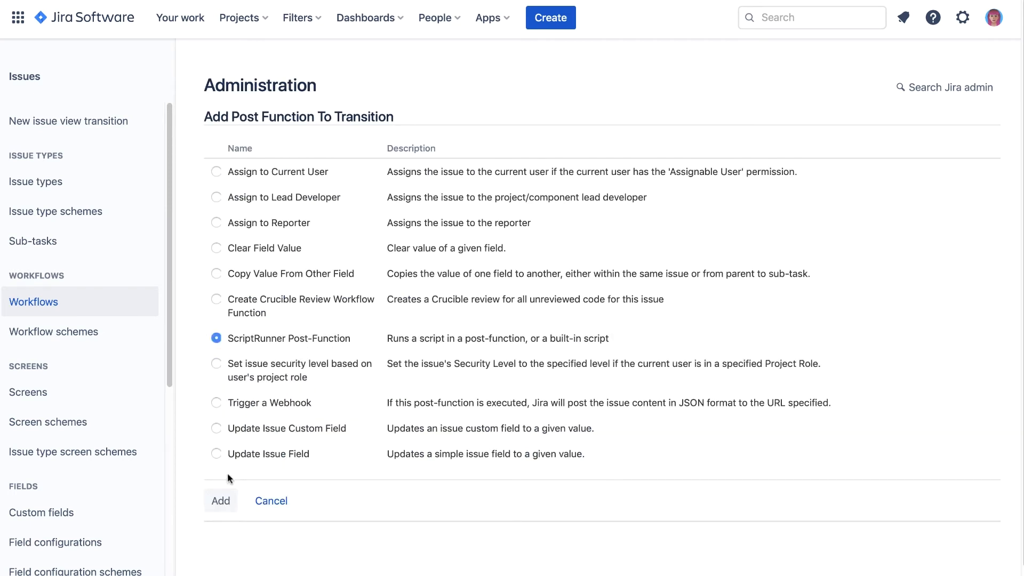
click(221, 500)
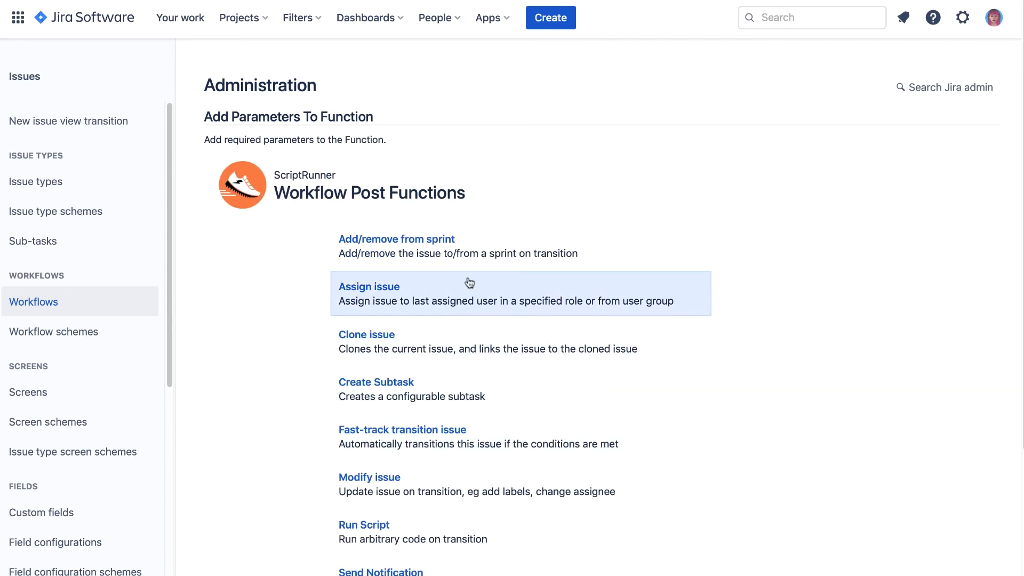
Step: Choose the Send Notification script for the post function and describe it as "Done Status Auto Email"
scroll(468, 284, down, 2)
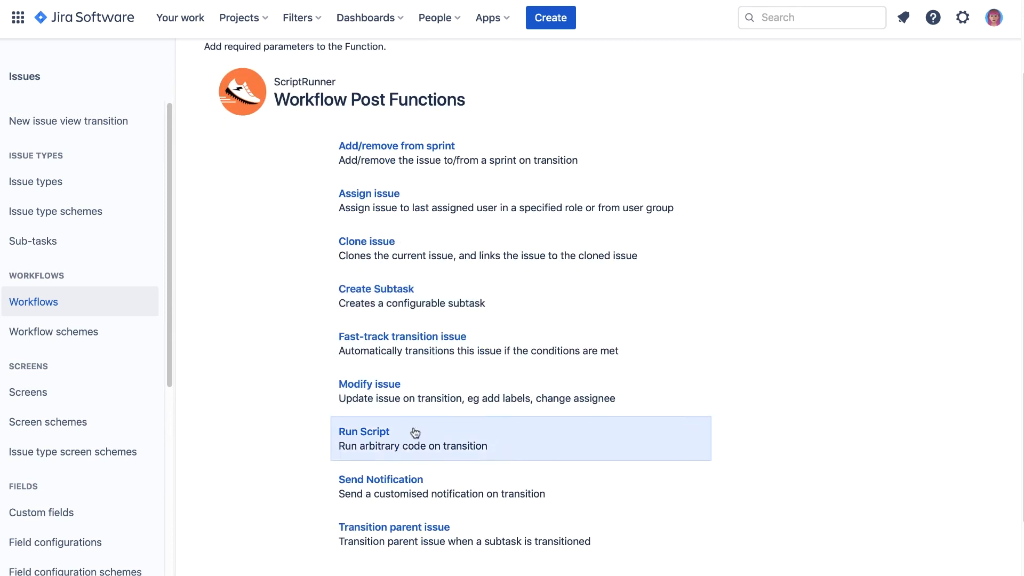
click(417, 483)
click(373, 297)
text(Done Status Auto Email)
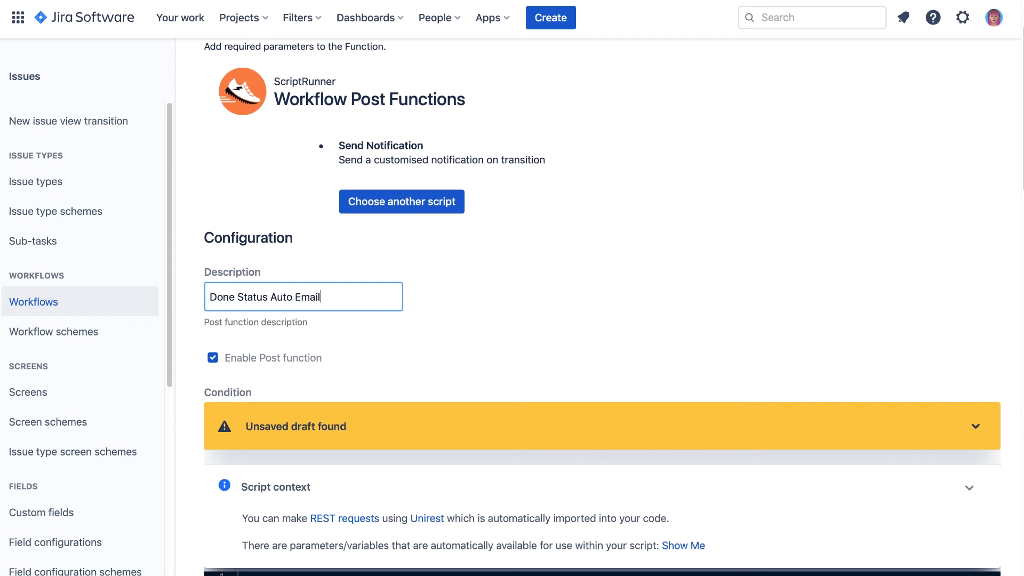
Step: Fill the notification's condition with the Must have Assignee example and enable notifying watchers
scroll(408, 347, down, 3)
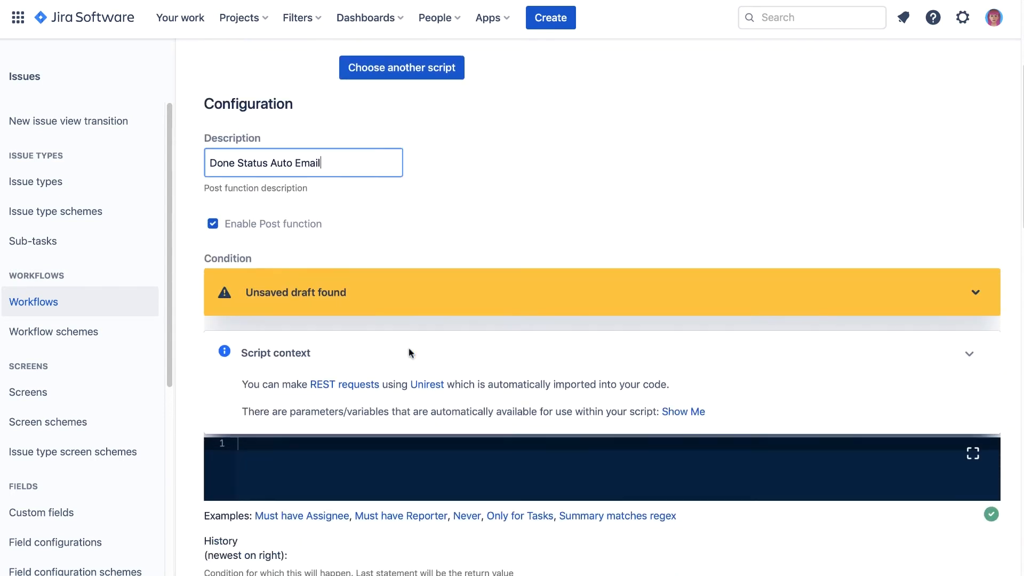
scroll(408, 352, down, 2)
click(303, 438)
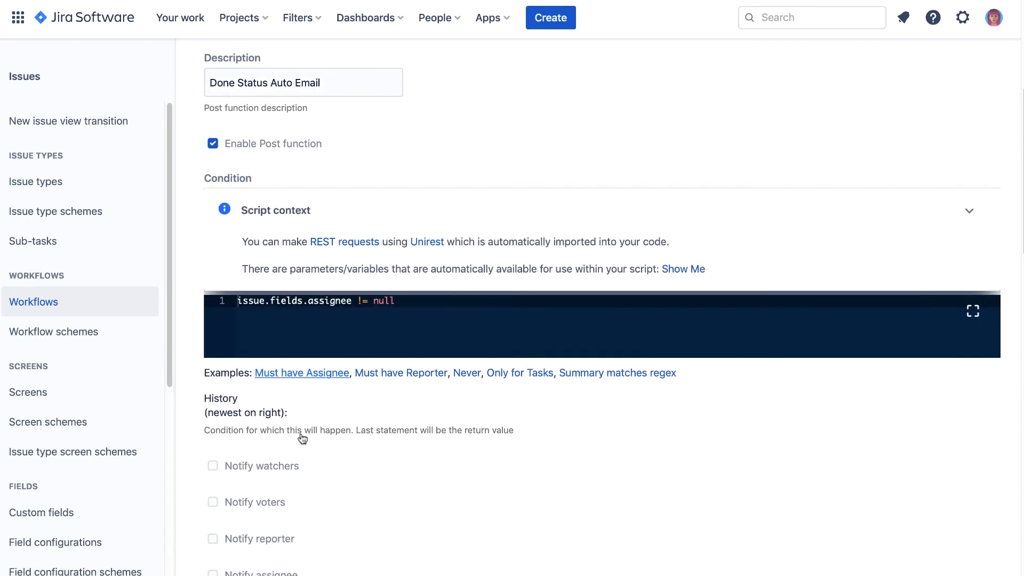
click(267, 460)
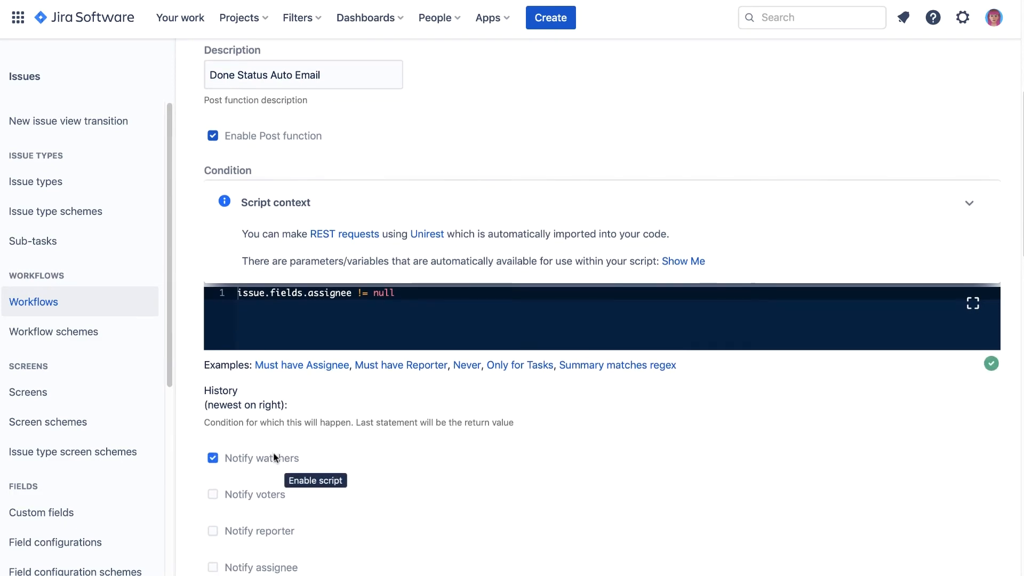
Step: Set the notification subject to "Status Results for Recent Application" and fill the message with the Email Template example
scroll(272, 456, down, 4)
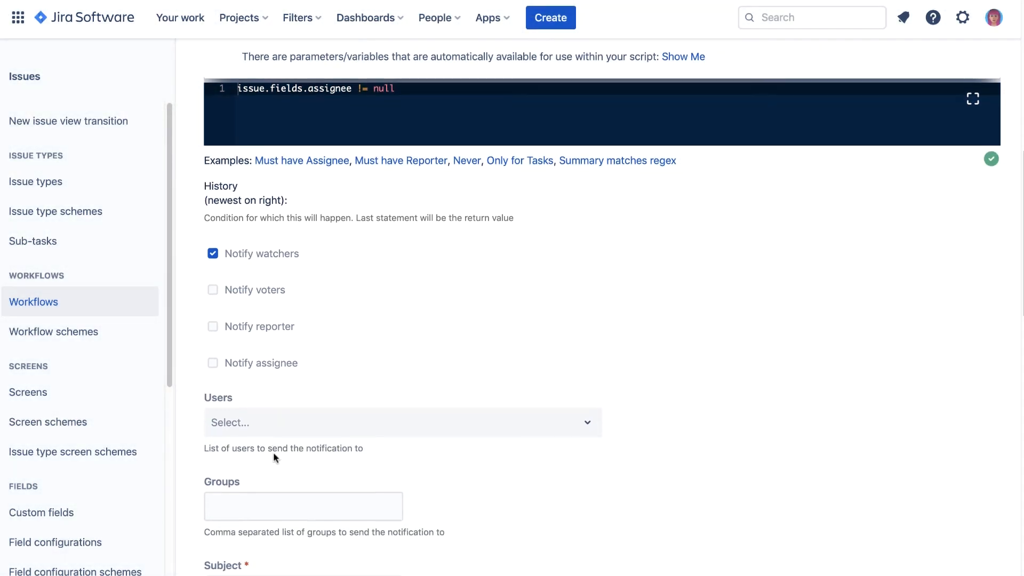
scroll(273, 452, down, 2)
click(270, 488)
text(Status Results for Recent Application)
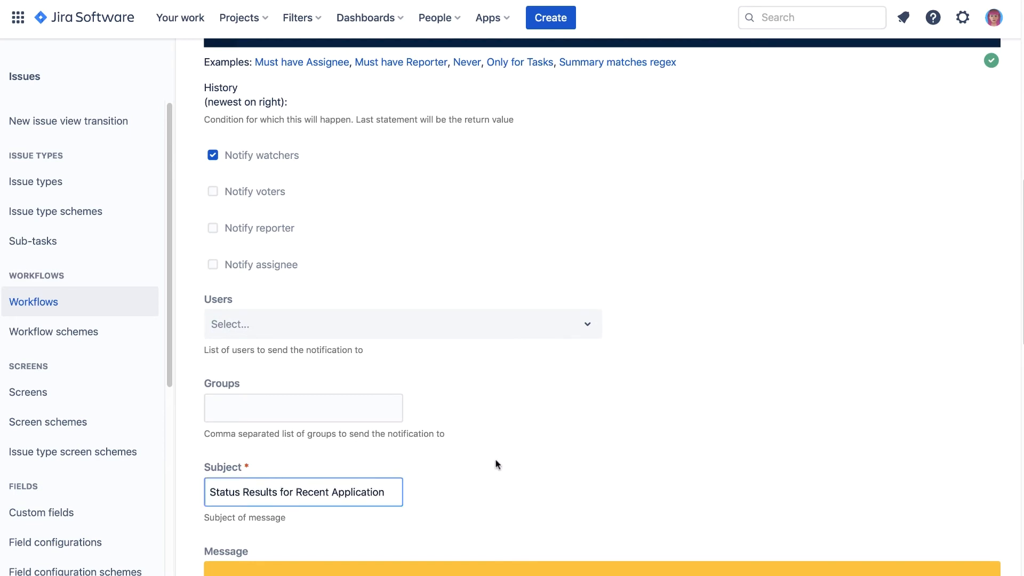
scroll(495, 465, down, 5)
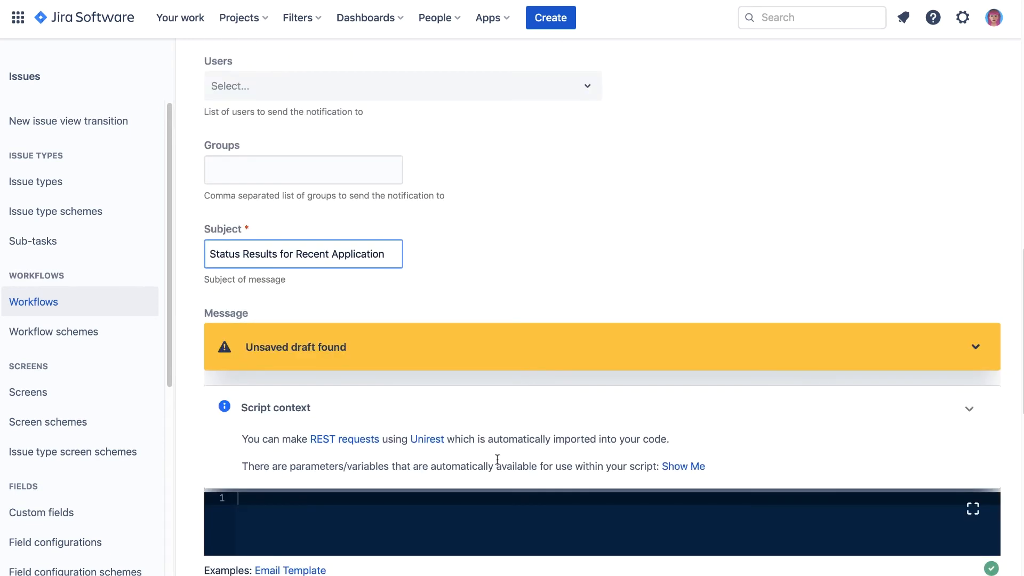
scroll(497, 458, down, 3)
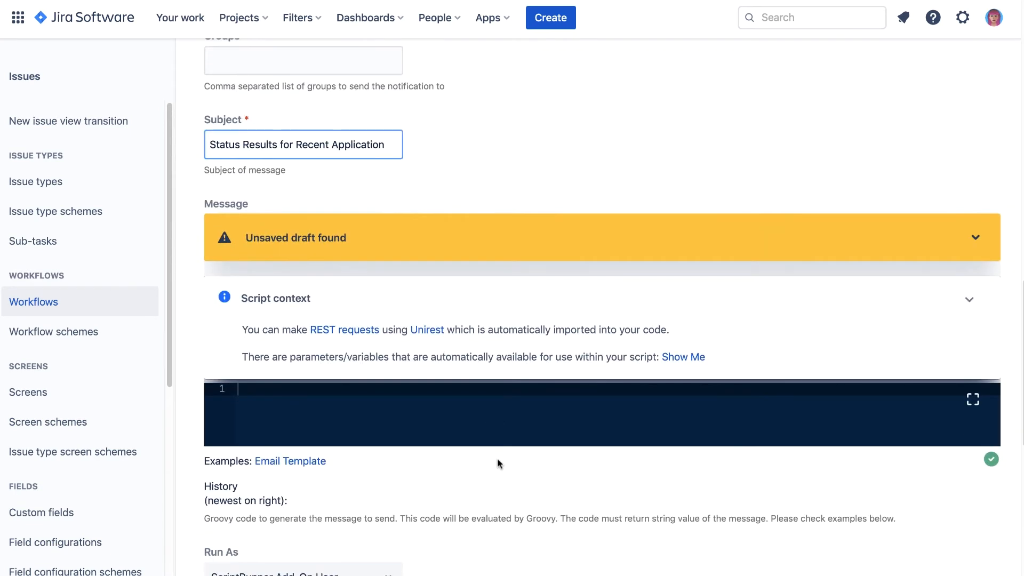
click(323, 462)
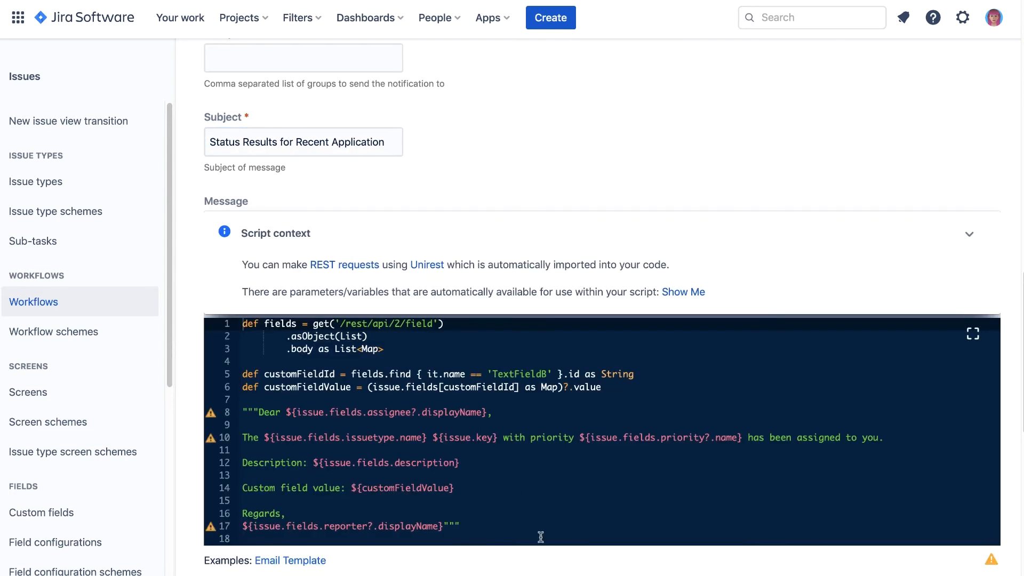
Step: Set the post function to run as the Initiating User and add it to the Offer to Accepted transition
scroll(540, 536, down, 5)
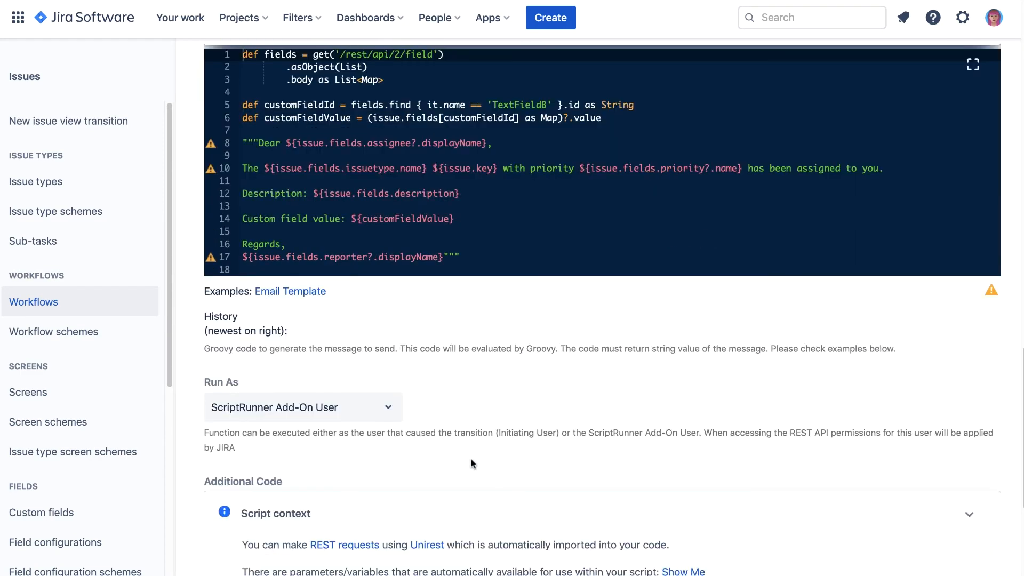
click(387, 416)
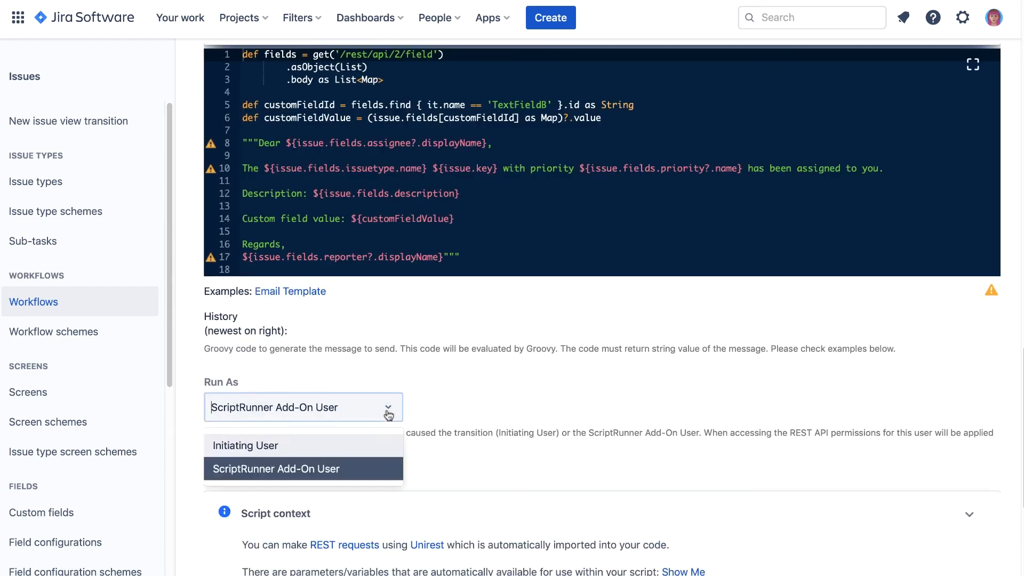
click(361, 444)
scroll(509, 431, down, 1)
scroll(509, 431, down, 3)
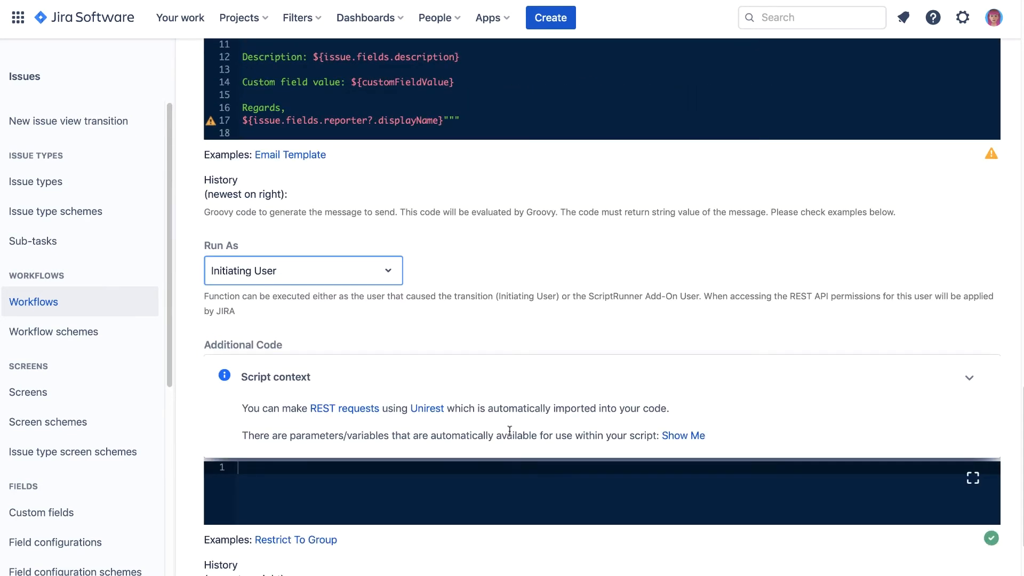
scroll(509, 431, down, 2)
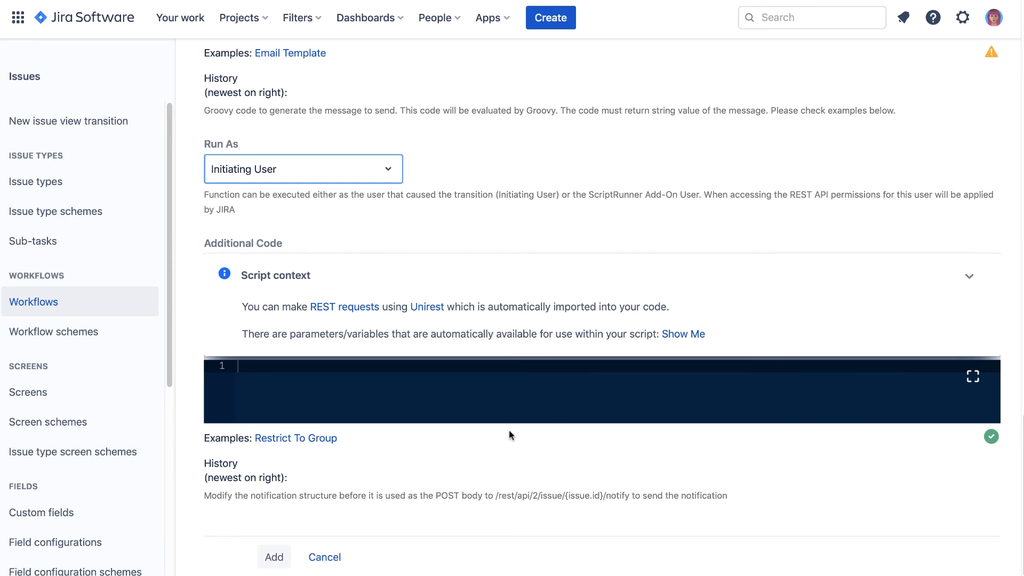
click(274, 556)
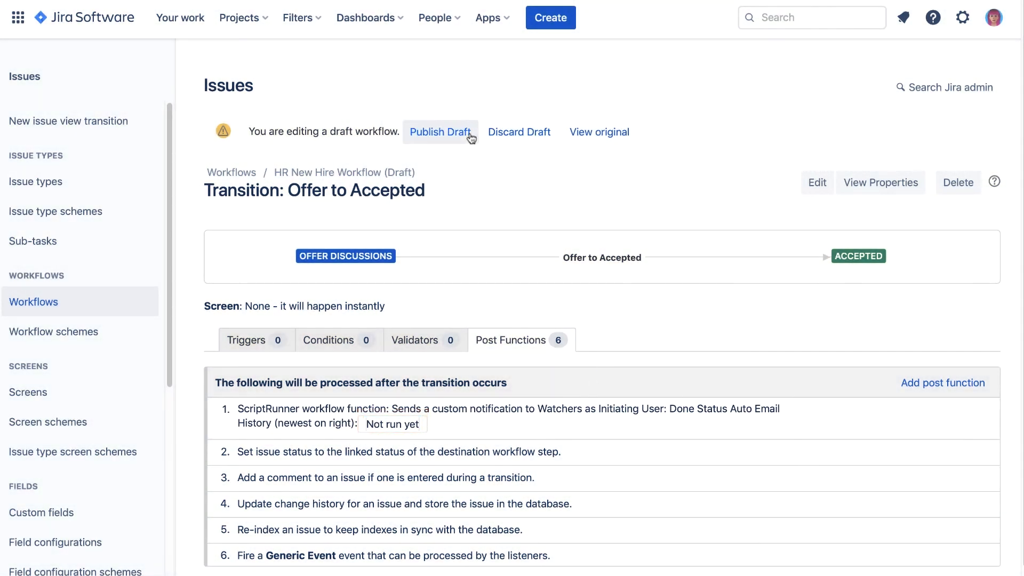
Step: Publish the draft workflow with the Done Status Auto Email post function, choosing No for the backup copy
click(467, 135)
click(521, 304)
click(597, 410)
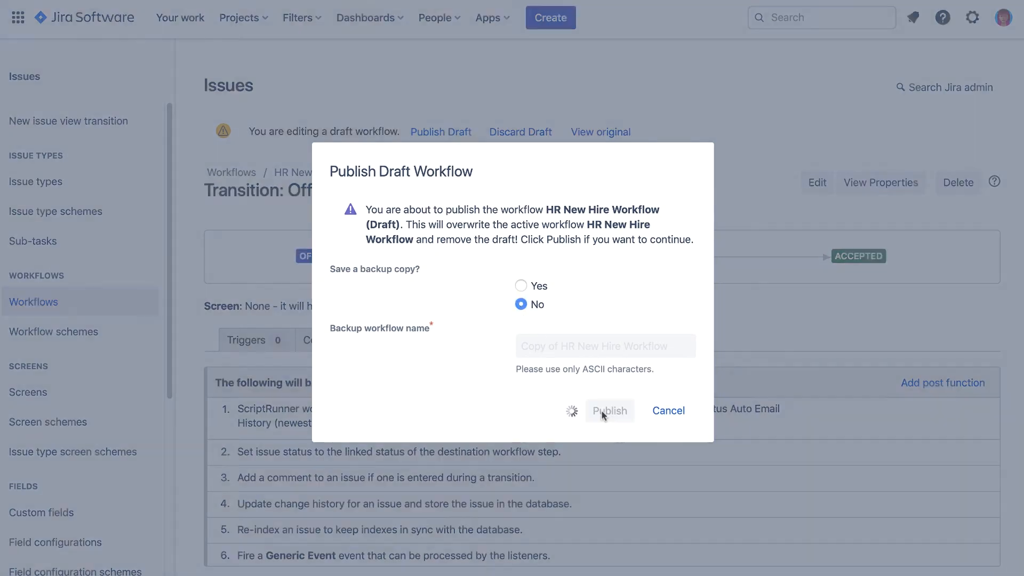